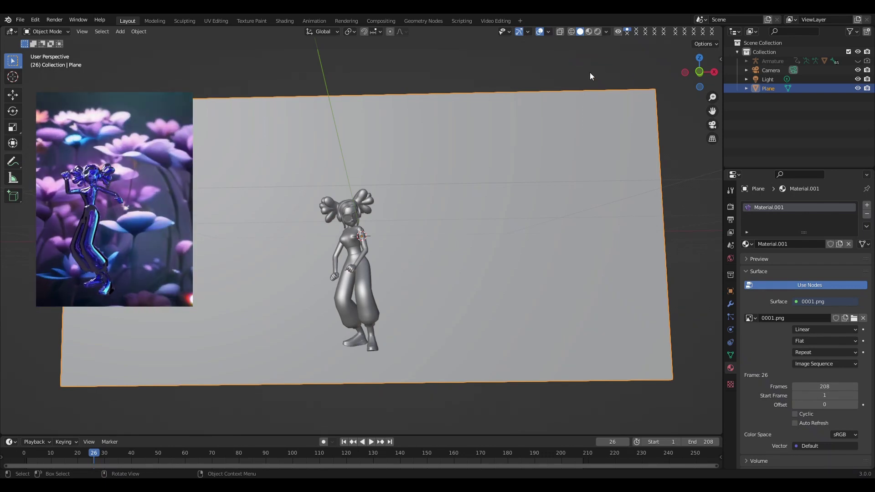
Switch to the Shading workspace and zoom out to show the character's material nodes.
click(285, 20)
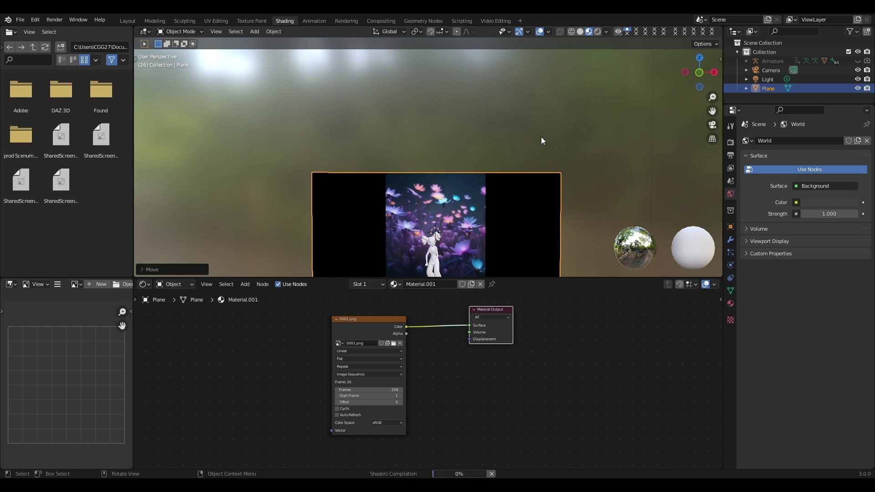
scroll(429, 235, down, 2)
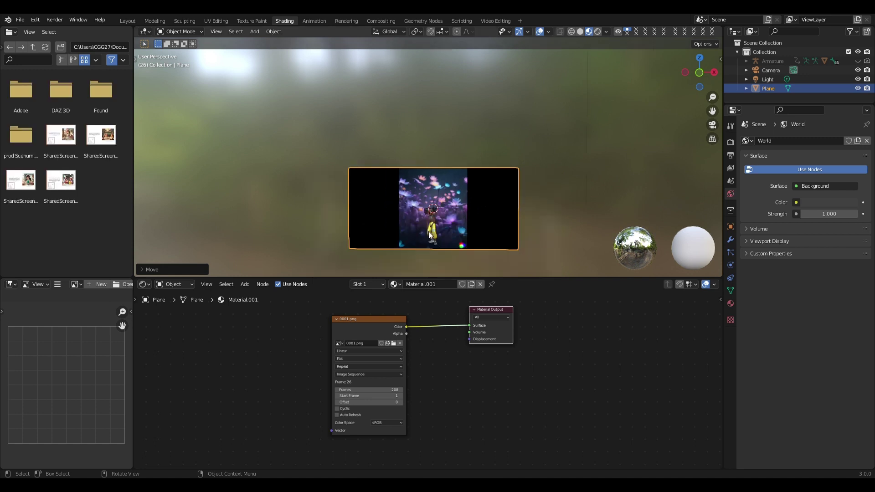
Replace the body's Principled BSDF with a Glass BSDF linked to the material Surface.
click(441, 242)
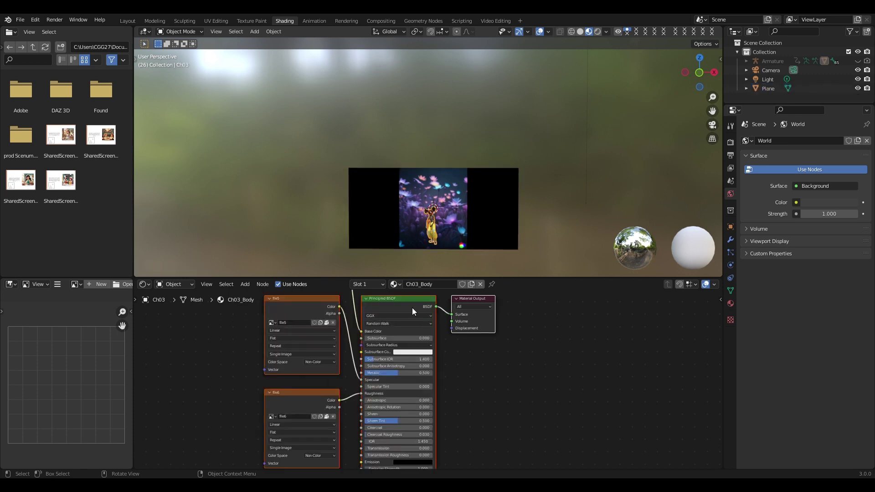
click(412, 308)
key(Delete)
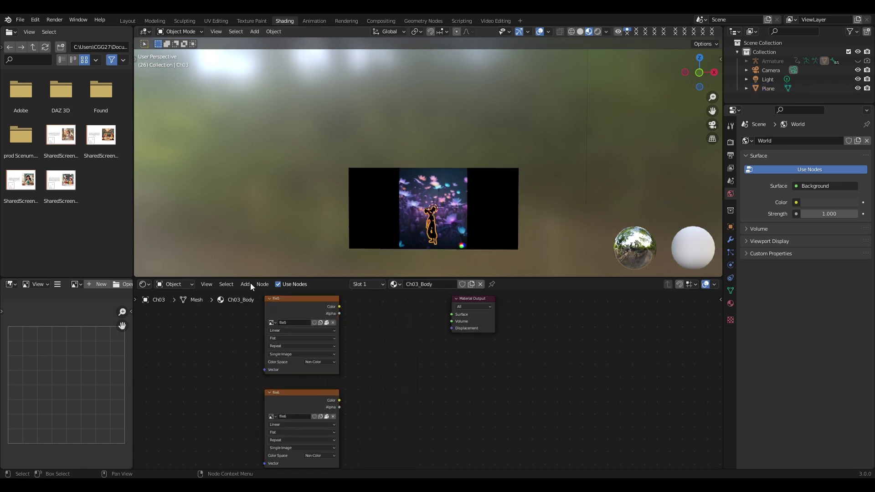
click(250, 284)
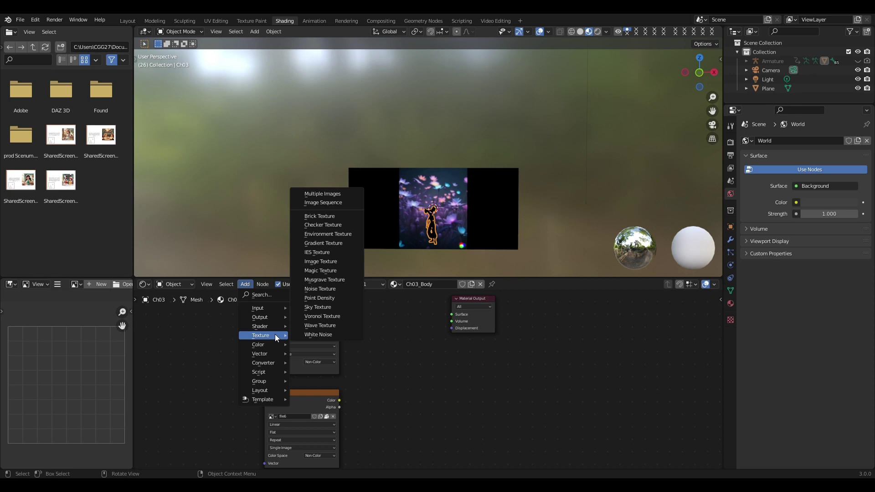
mouse_move(261, 326)
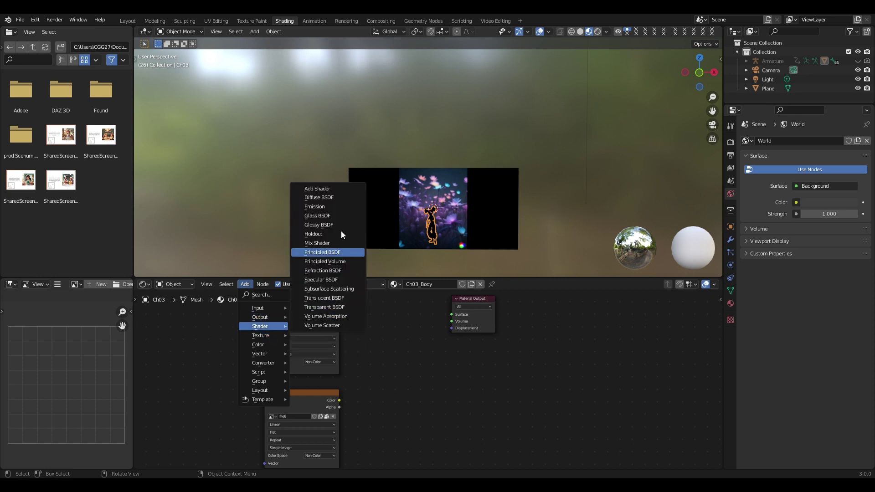
key(Return)
click(428, 326)
drag(425, 326, 452, 314)
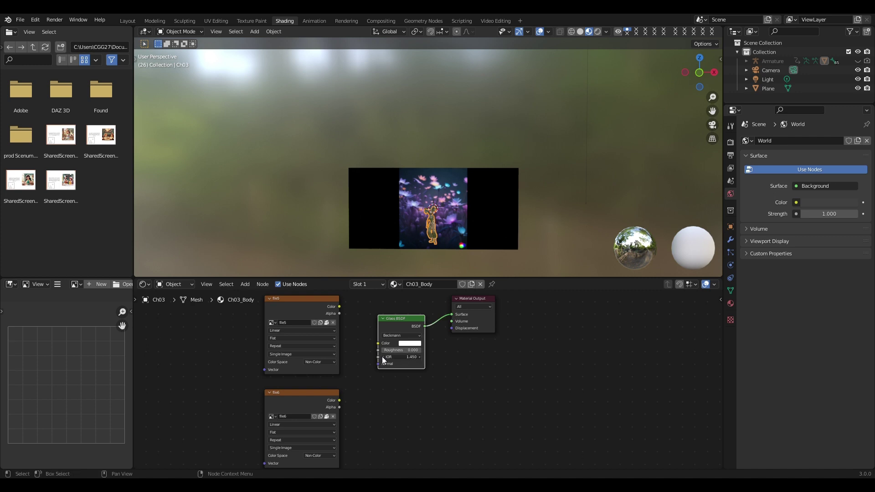
Set the glass IOR to 0.650 and its colour to purple, then return to Layout.
drag(382, 356, 346, 357)
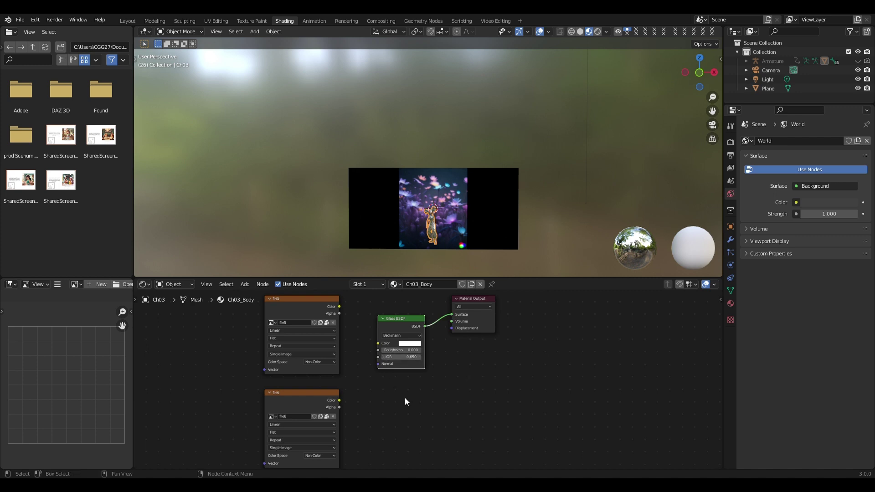
click(418, 344)
drag(440, 282, 439, 275)
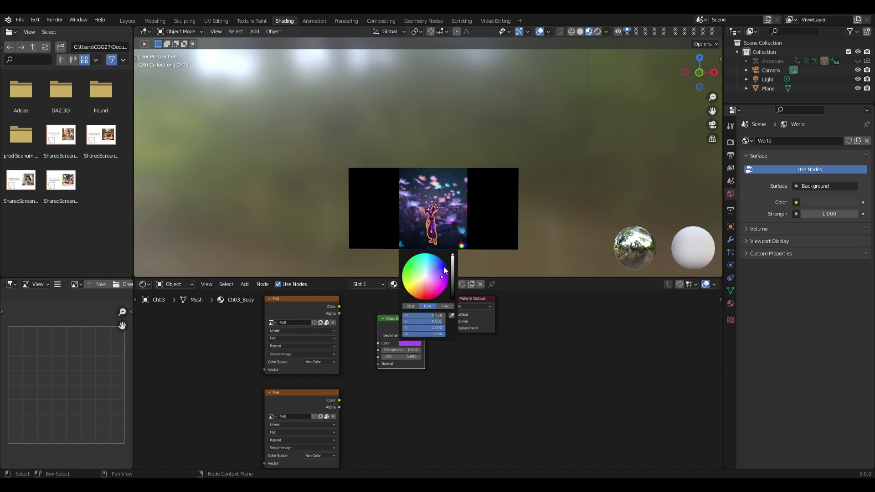
click(127, 20)
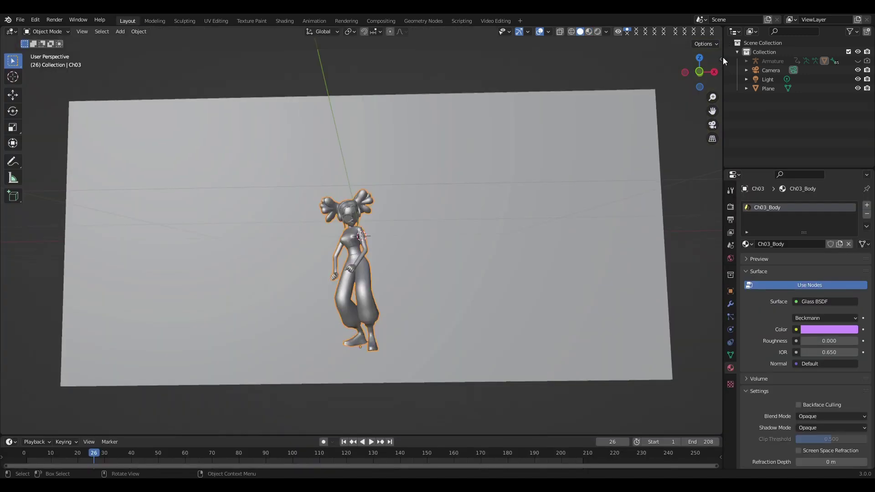
Enable Lock Camera to View in the sidebar and swing the camera toward the scene.
click(699, 72)
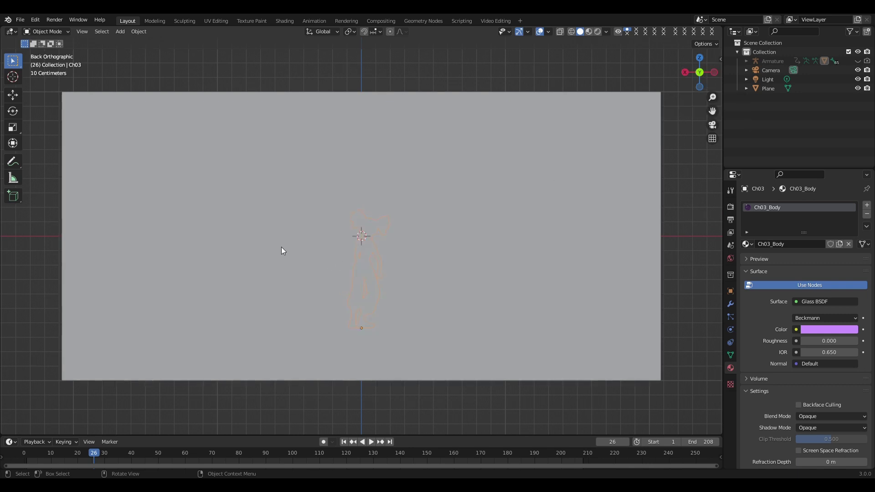
middle_drag(280, 247, 476, 251)
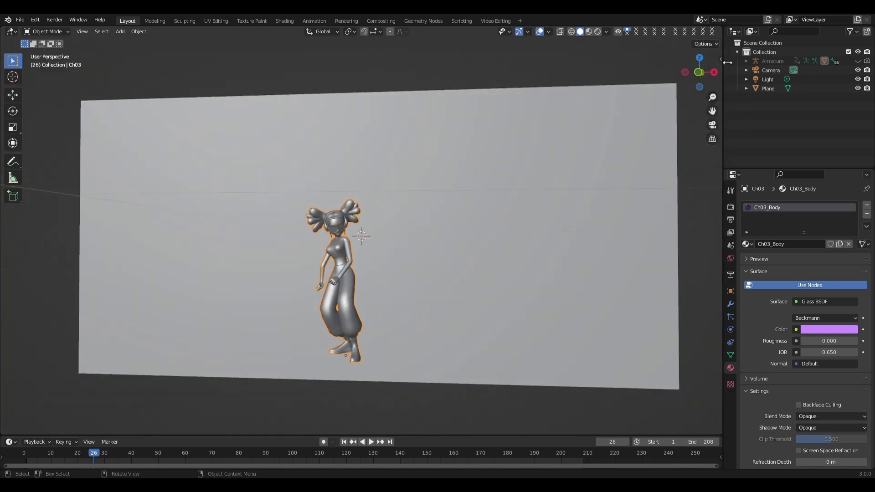
mouse_move(721, 59)
mouse_down()
mouse_move(627, 87)
mouse_move(653, 89)
mouse_up()
click(717, 99)
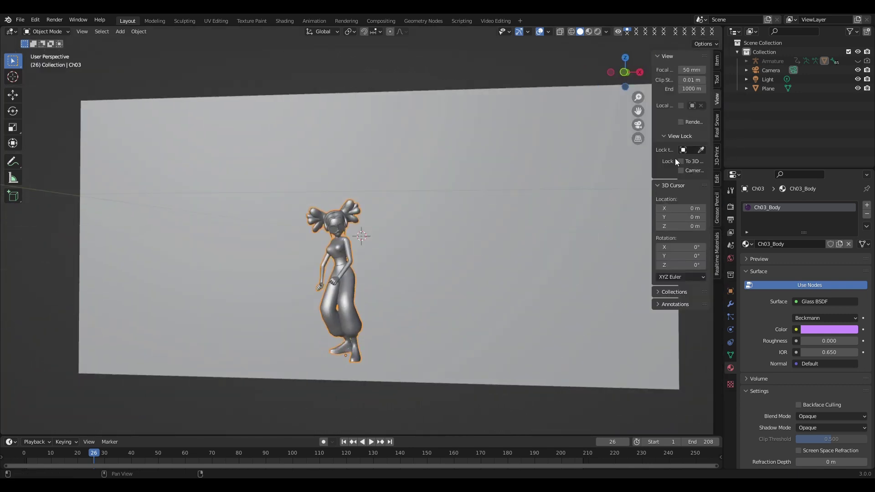
click(638, 124)
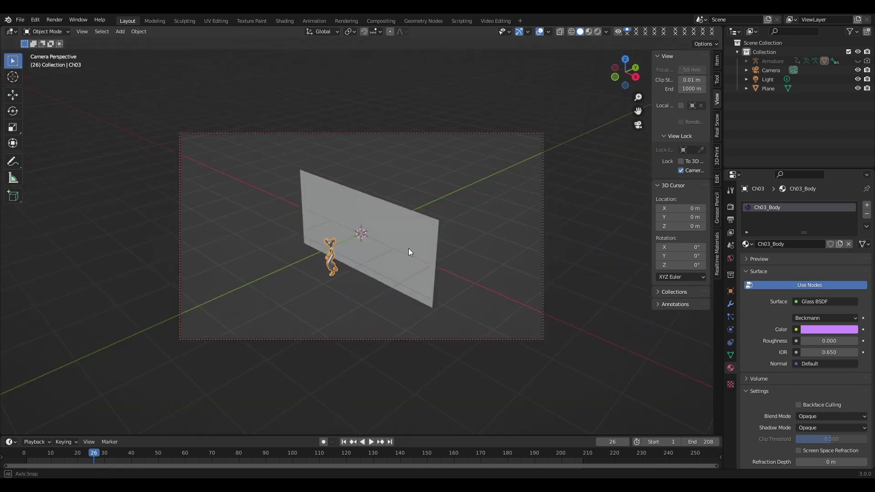
mouse_move(409, 248)
middle_down()
mouse_move(426, 229)
mouse_move(486, 204)
middle_up()
Set the output Resolution X to 790 px for a portrait frame.
click(730, 219)
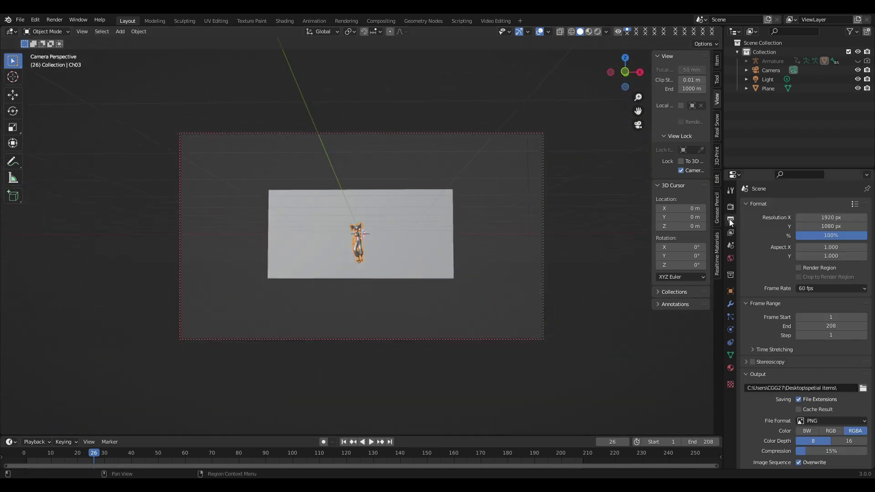
click(827, 218)
text(790)
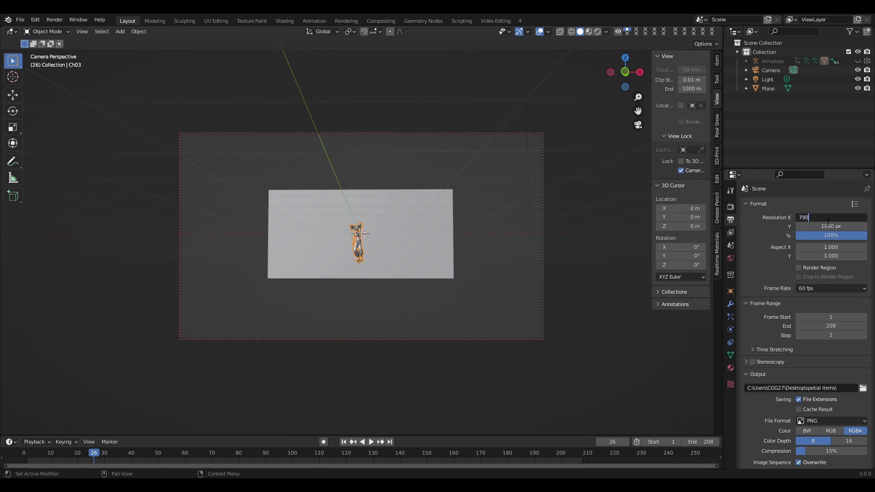
key(Return)
Dolly the locked camera in on the character and switch to Material Preview shading.
scroll(399, 325, up, 3)
scroll(399, 326, up, 3)
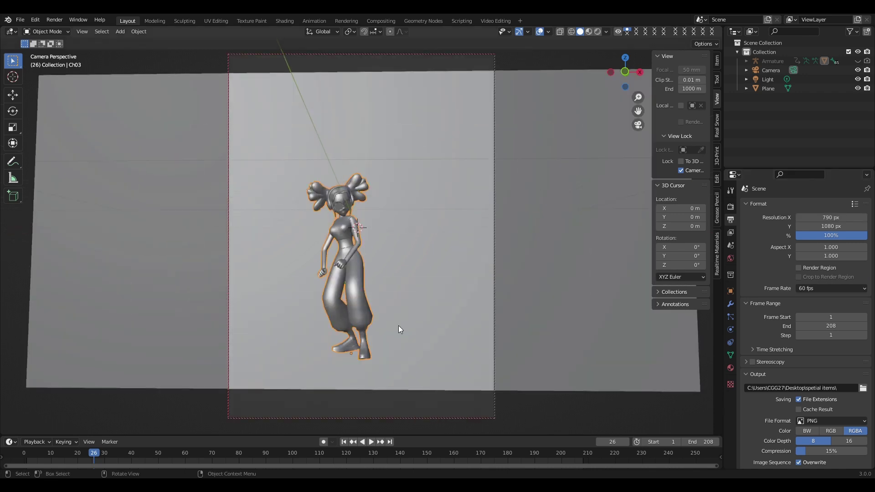
scroll(398, 327, up, 3)
scroll(399, 327, down, 2)
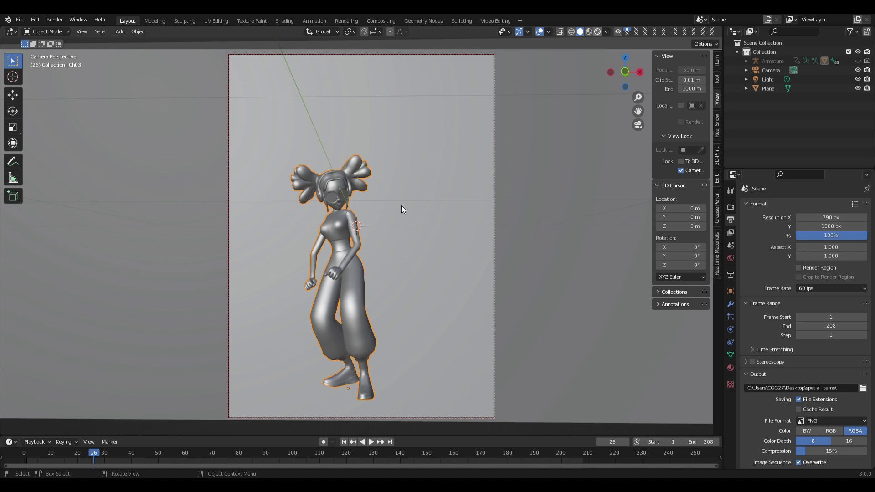
key(z)
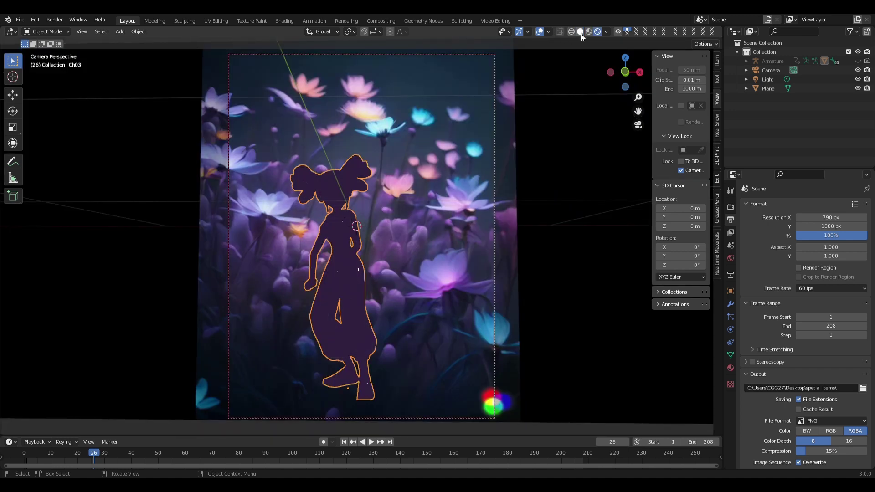
Set the render engine to Cycles.
click(731, 206)
click(818, 205)
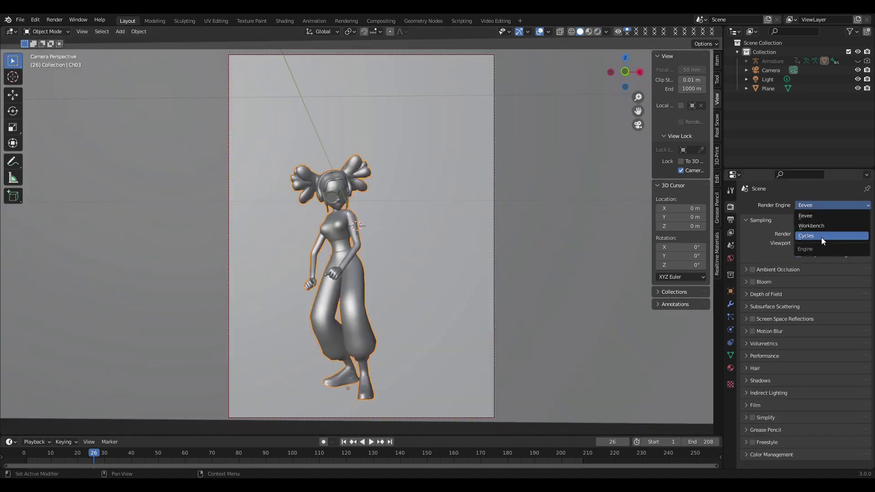
click(830, 236)
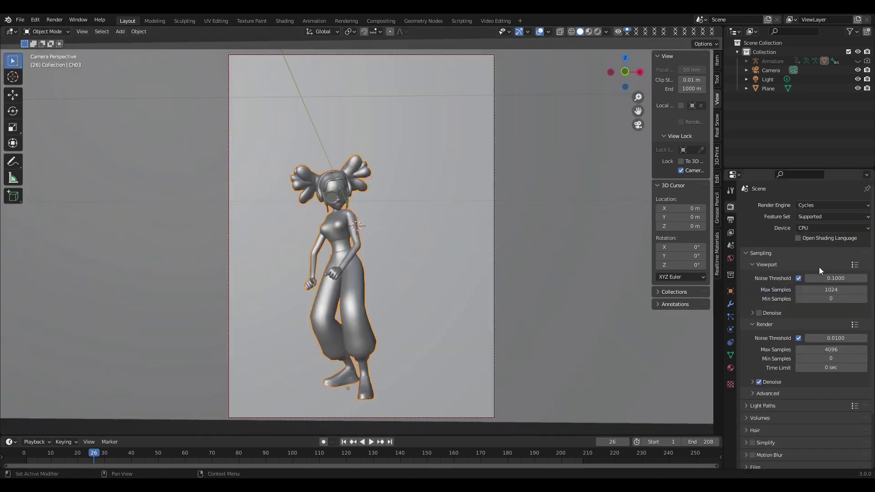
Set noise threshold 1.0 and max samples 30, then preview in Rendered shading.
click(843, 338)
key(BackSpace)
text(1)
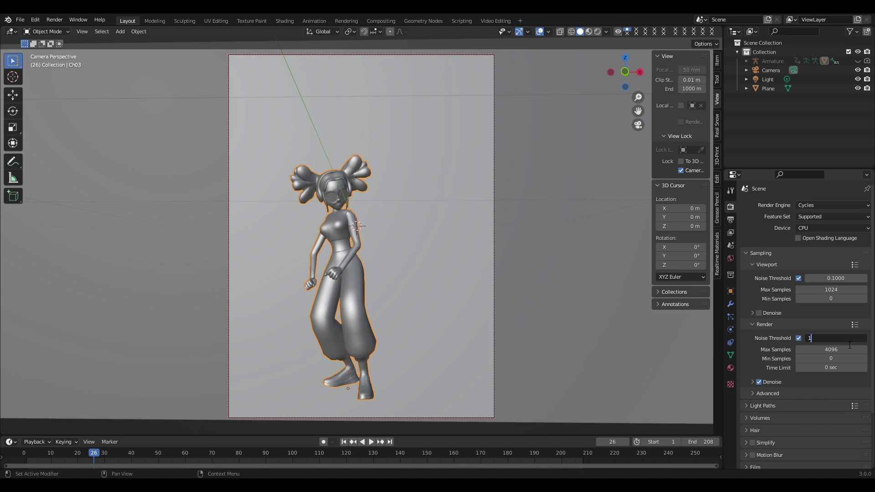
click(849, 353)
text(3)
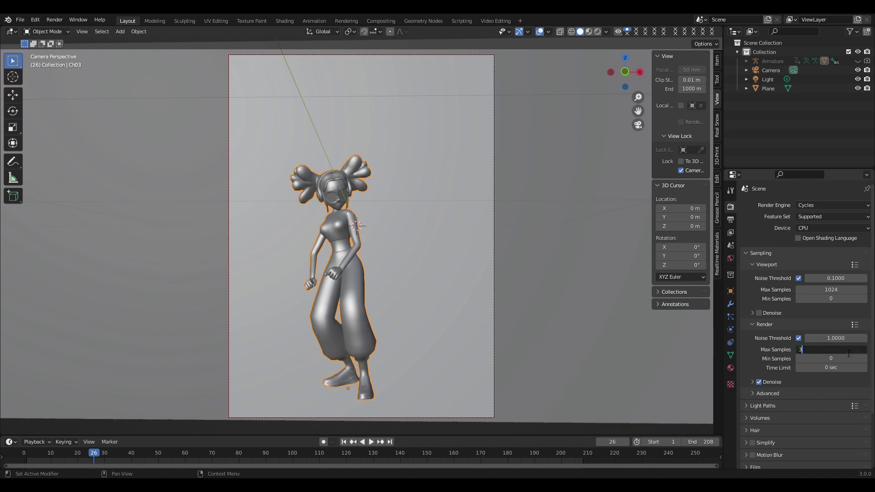
text(0)
key(Return)
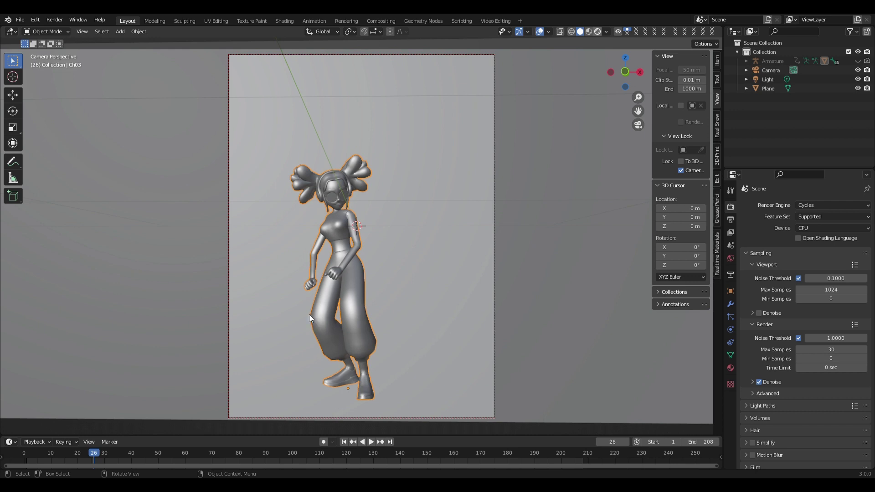
key(z)
key(8)
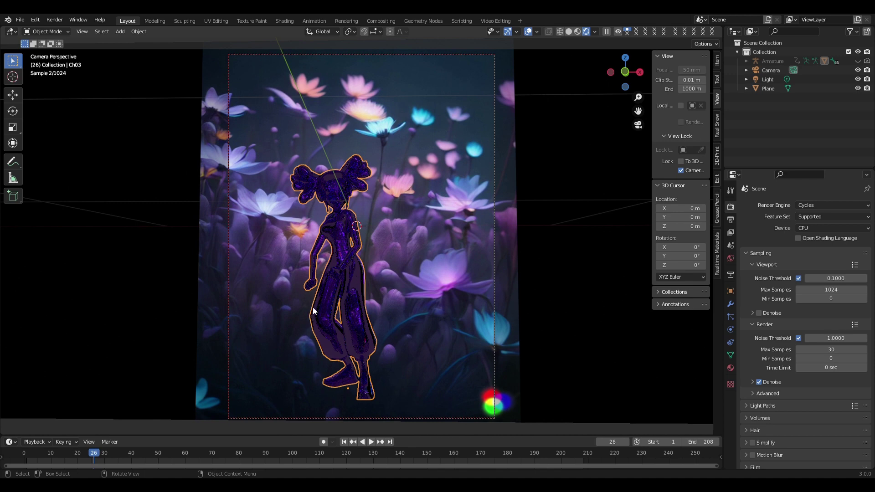
Add a Point light from the Add > Light menu.
click(120, 32)
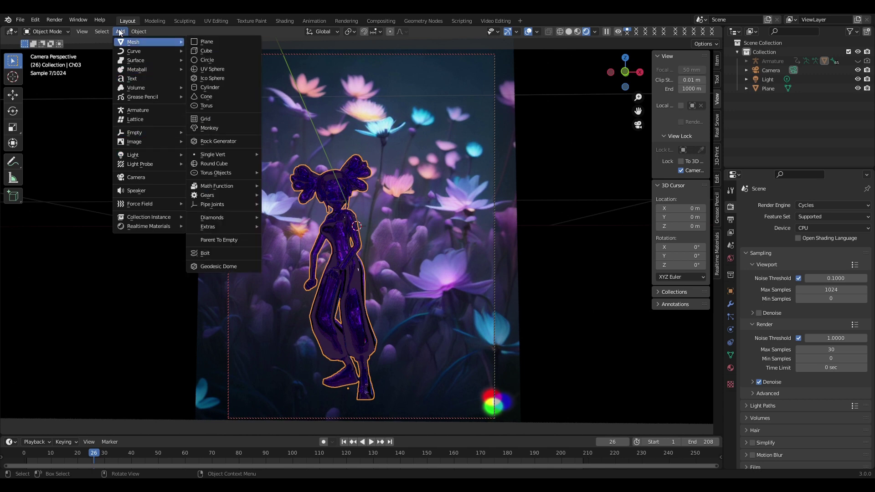
mouse_move(133, 155)
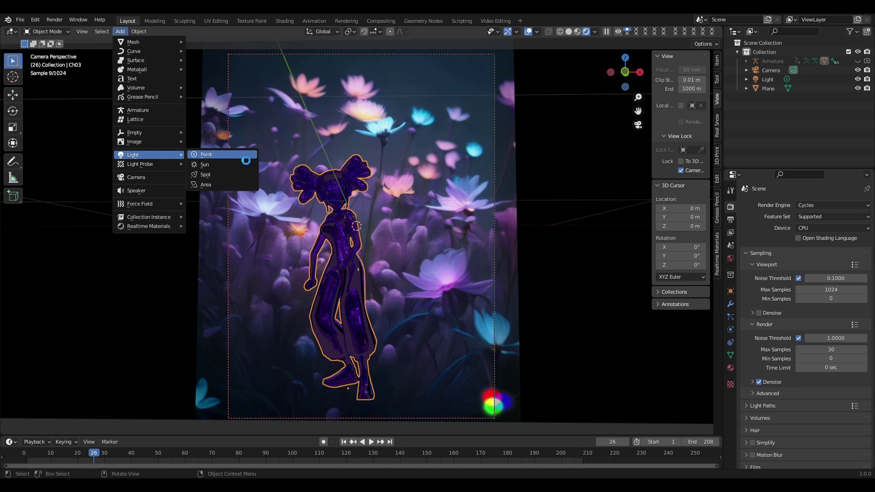
click(244, 156)
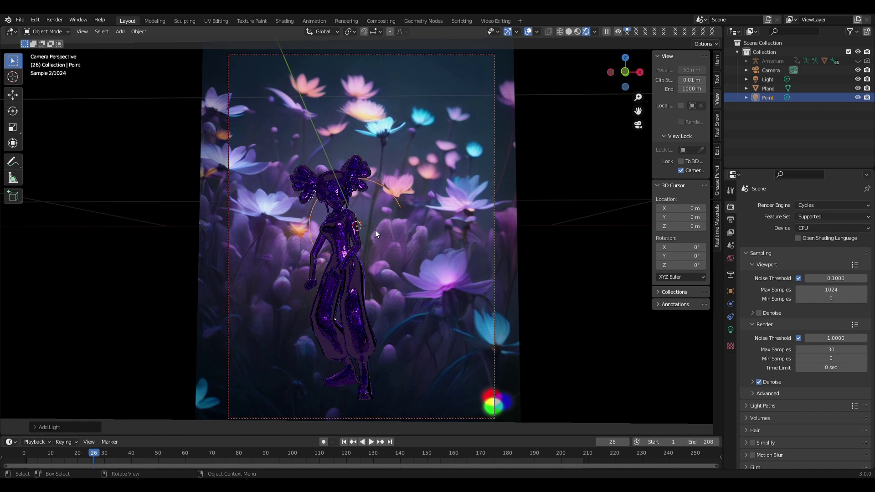
In Solid shading, move the point light above and left of the character's head.
click(568, 31)
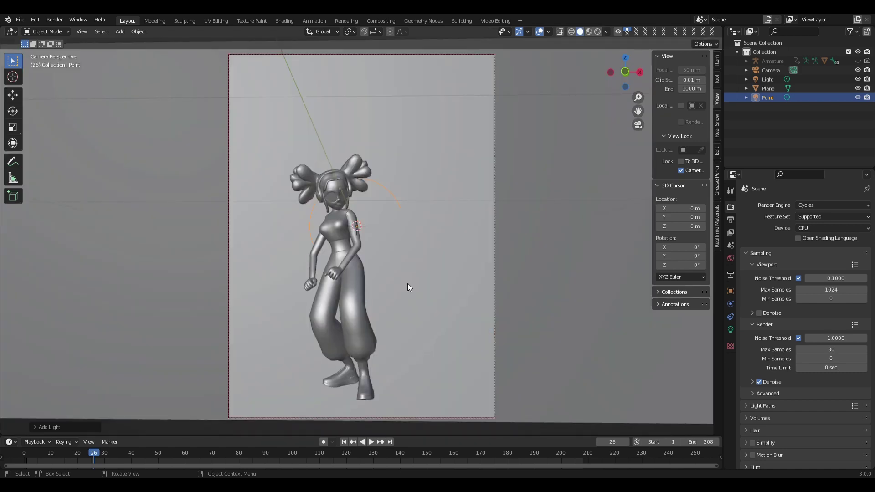
key(g)
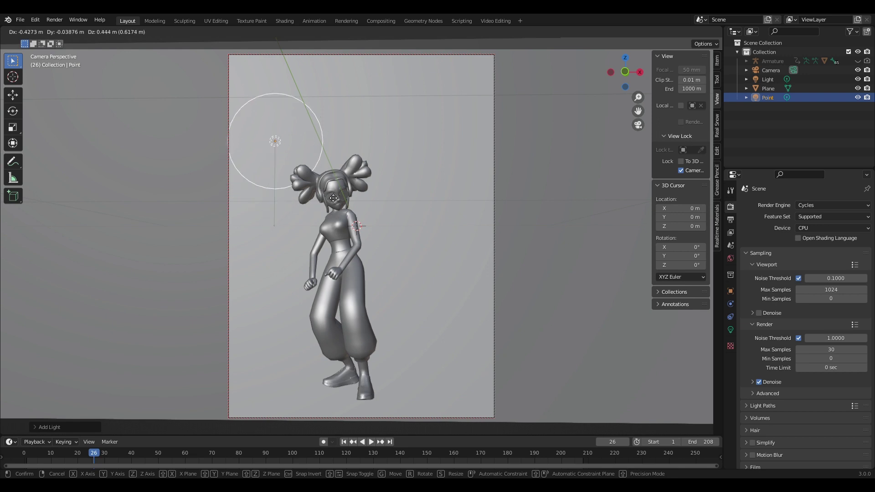
click(350, 192)
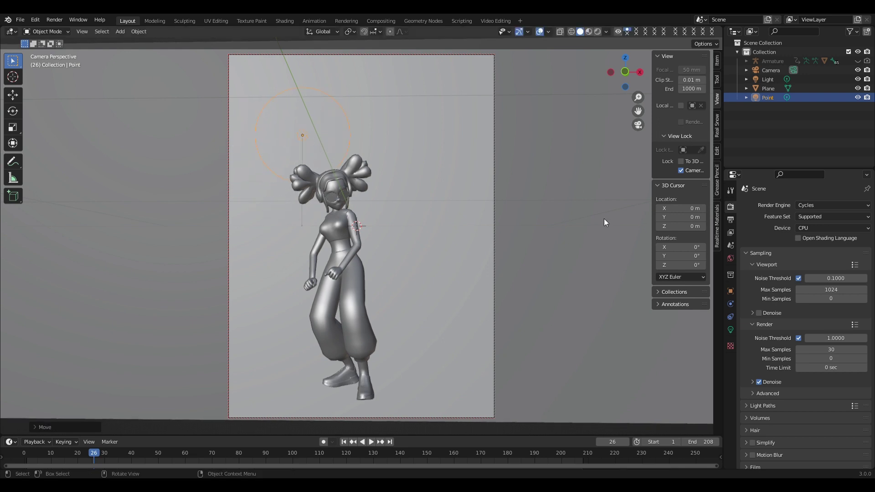
Set the point light power to 100 W and tint it light blue.
click(730, 330)
click(820, 268)
text(1)
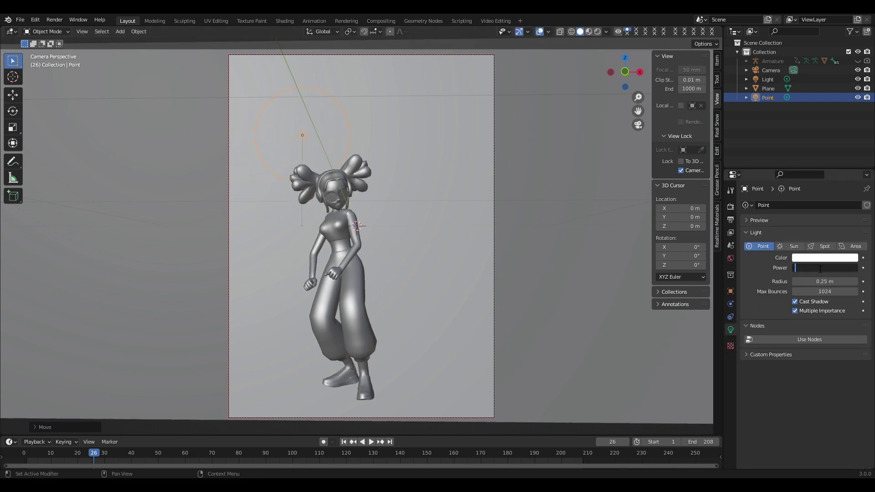
text(00)
key(Return)
click(822, 260)
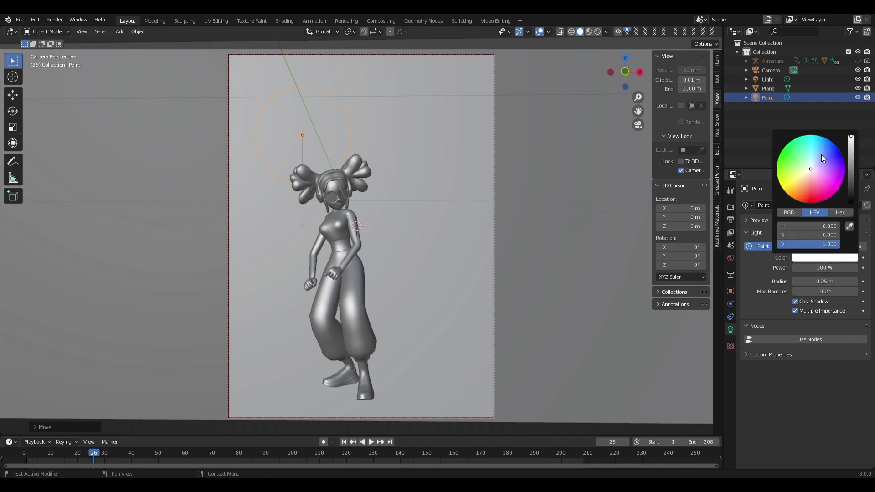
click(816, 162)
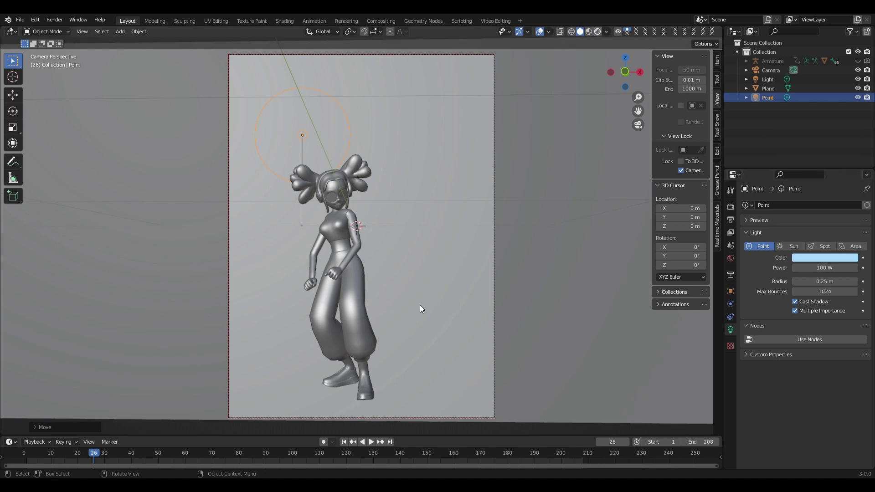
Lighten the character's Glass BSDF colour to pale lavender (hue 0.703, saturation 0.496).
key(z)
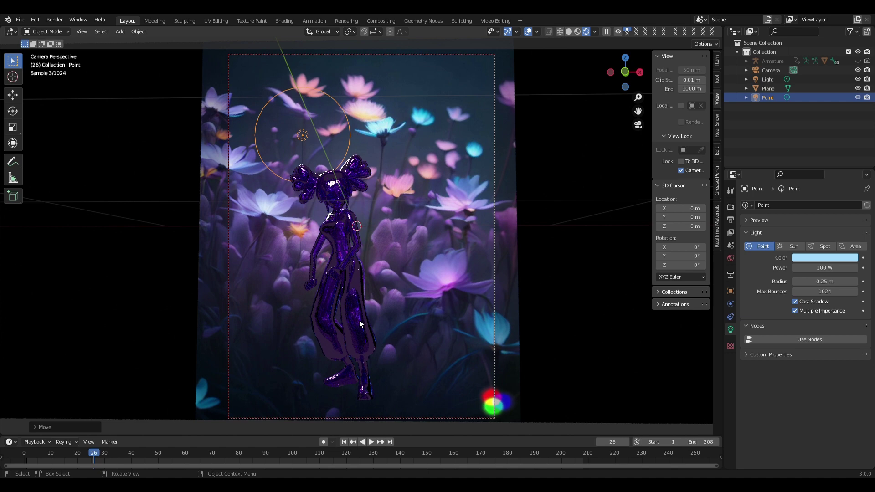
click(371, 365)
click(730, 368)
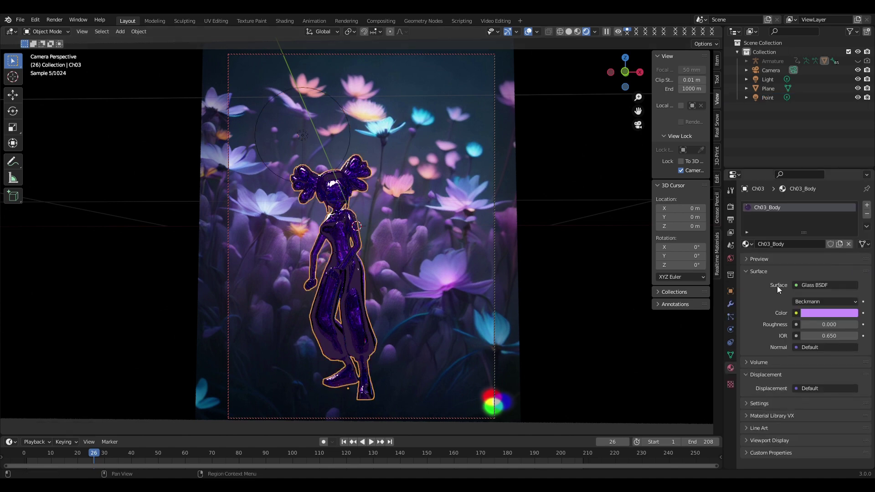
click(820, 313)
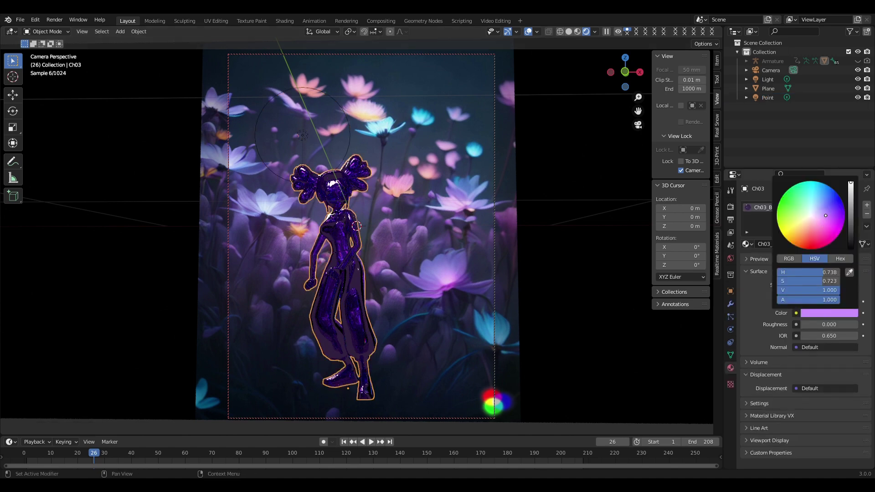
drag(826, 215, 819, 212)
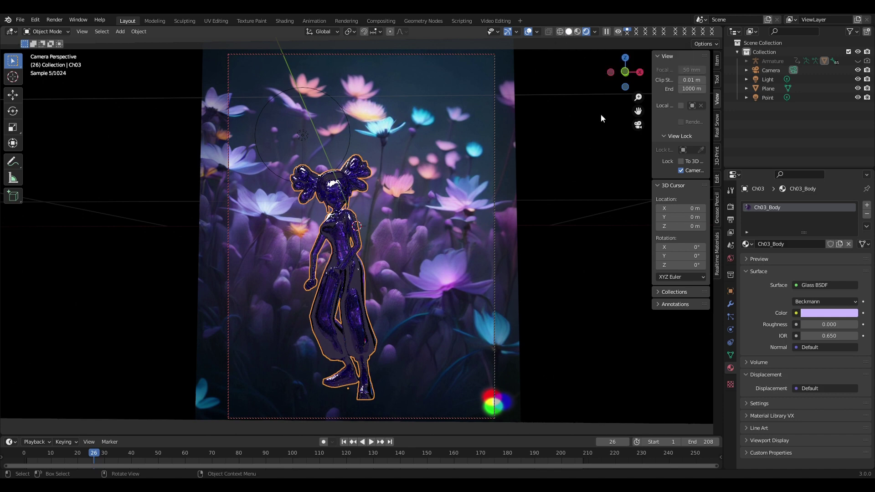
click(569, 32)
Add an Area light and move it to the character's right along Y.
click(120, 32)
mouse_move(133, 155)
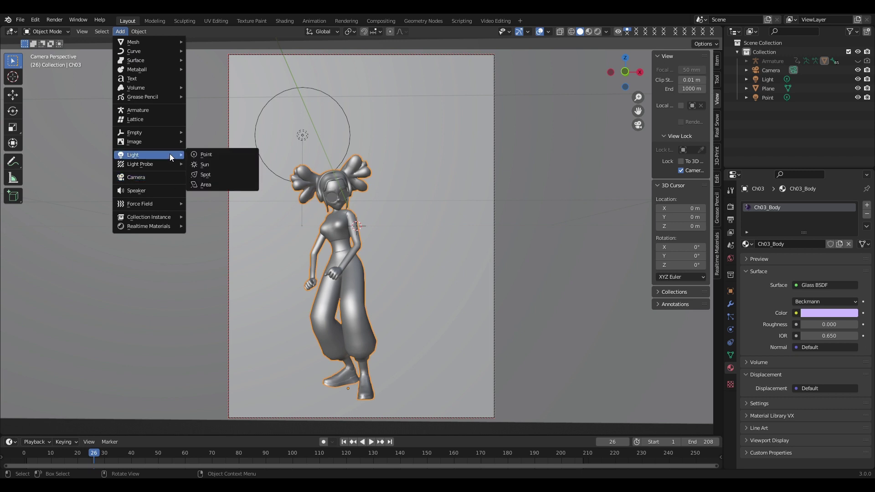
click(206, 185)
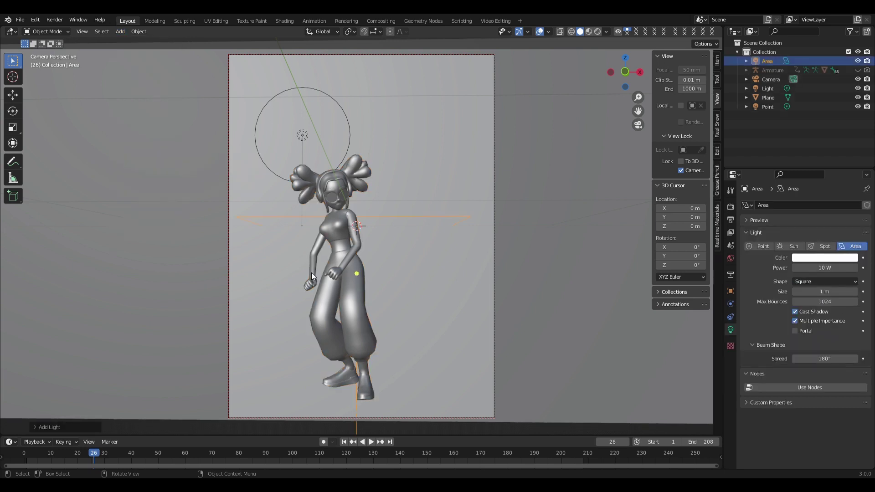
key(g)
click(552, 280)
key(g)
key(y)
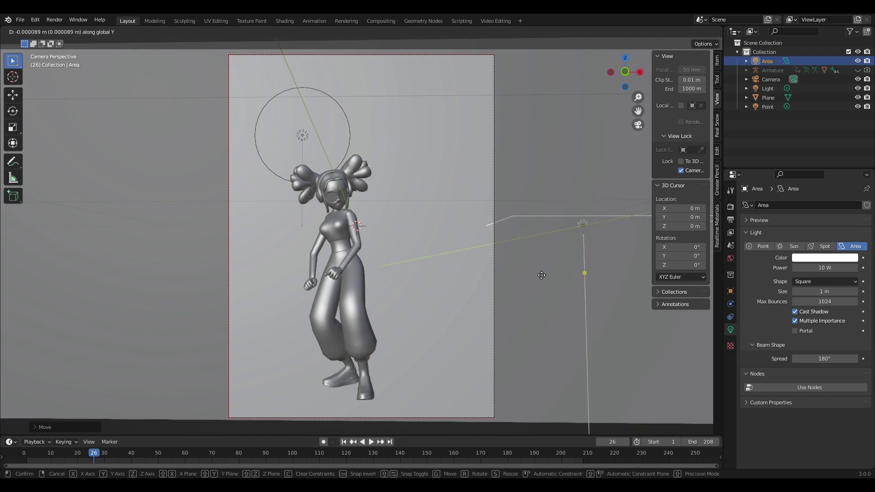
click(391, 266)
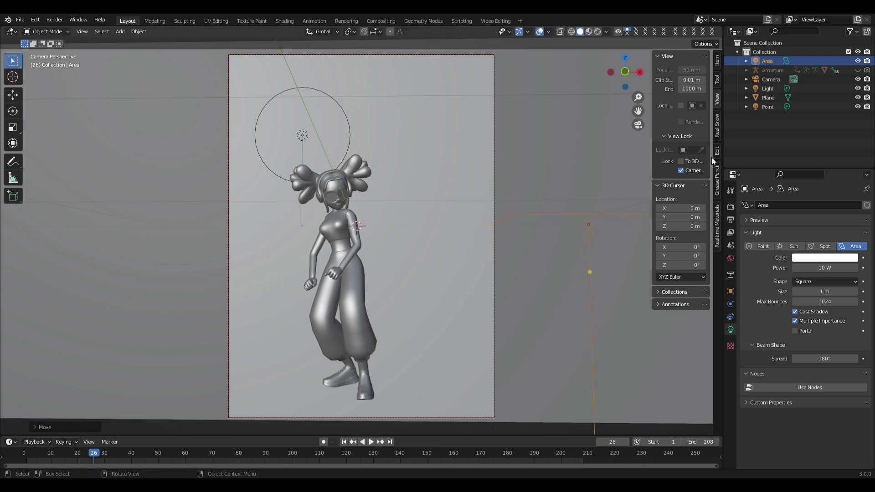
From a side view, bring the area light closer and shift the point light left.
click(639, 127)
middle_drag(553, 305, 499, 342)
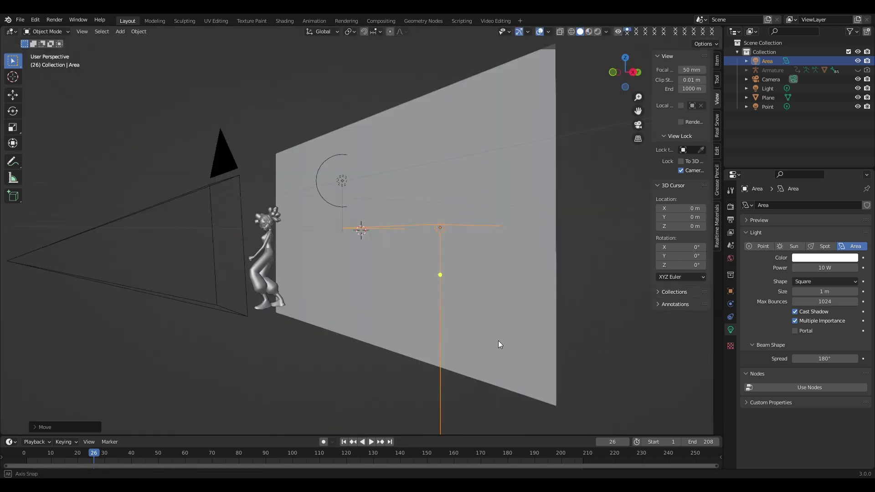
key(g)
click(338, 345)
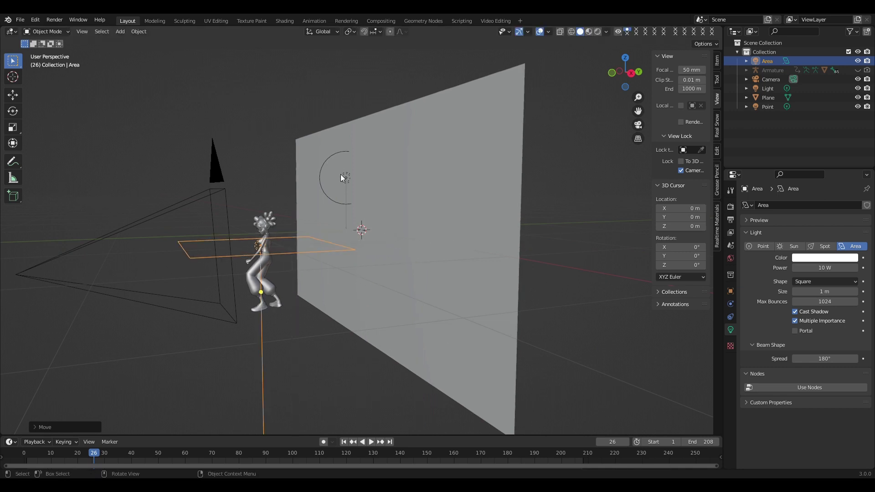
click(343, 178)
key(g)
click(287, 186)
middle_drag(287, 186, 395, 348)
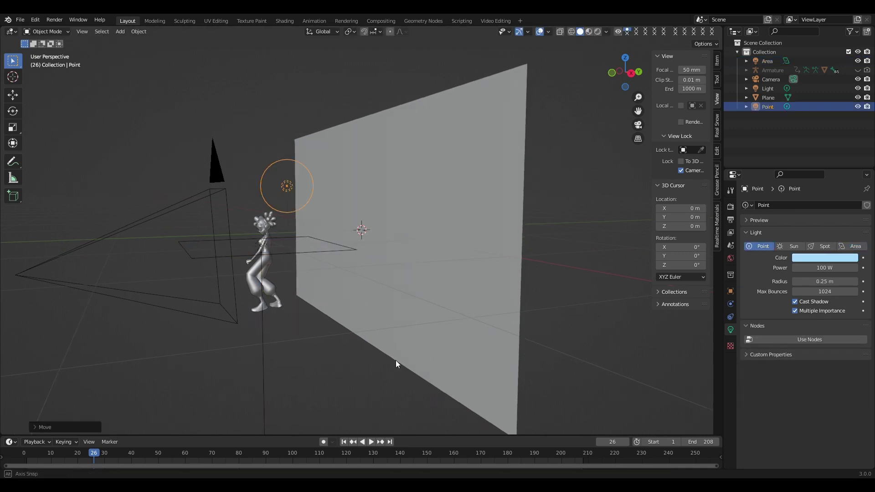
Aim the area light at the character and tint it cyan (hue 0.553, saturation 0.918).
click(476, 267)
key(shift+t)
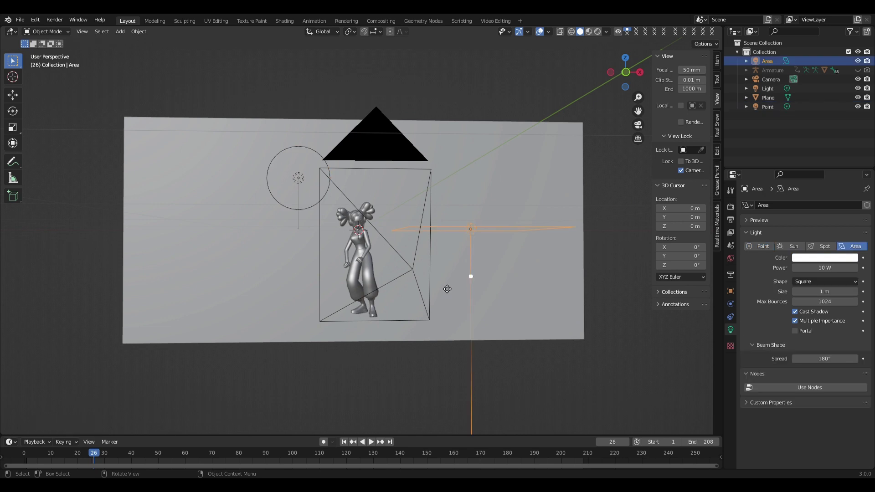
click(437, 260)
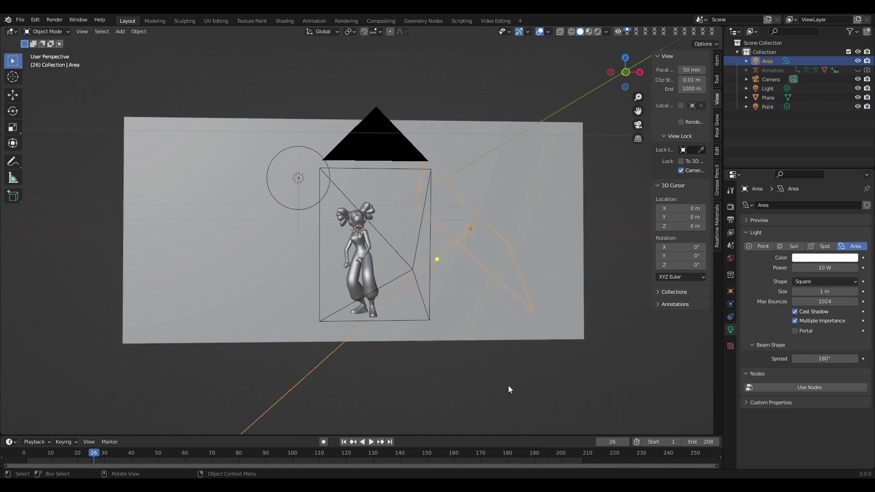
click(825, 257)
click(823, 169)
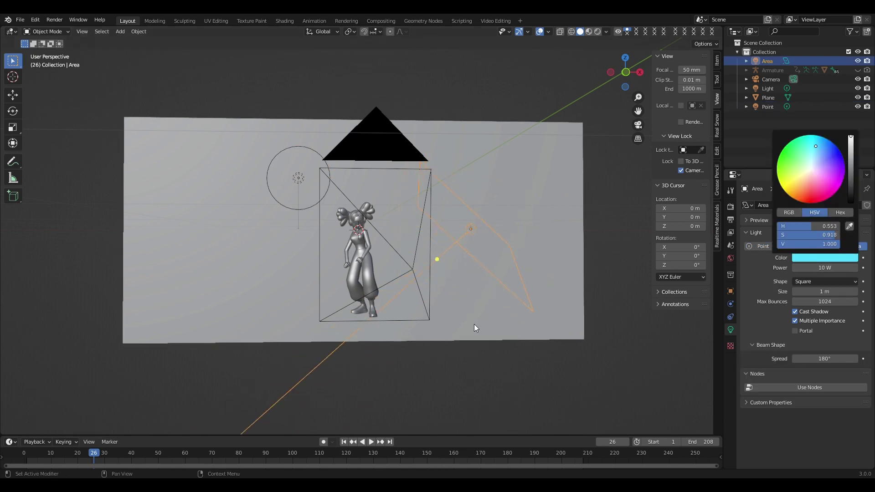
click(639, 124)
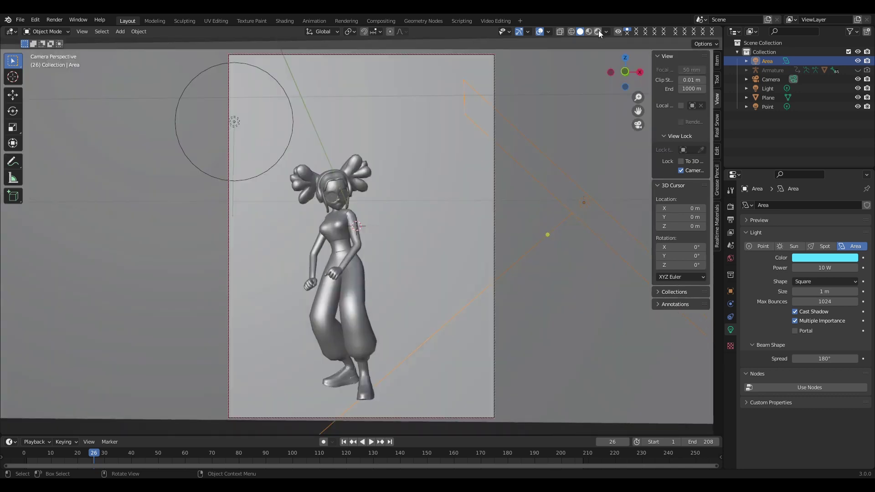
click(598, 30)
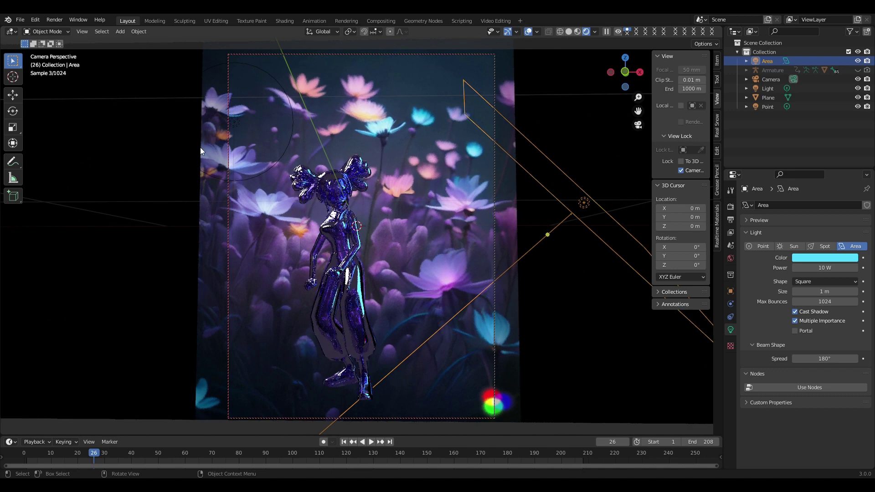
click(569, 31)
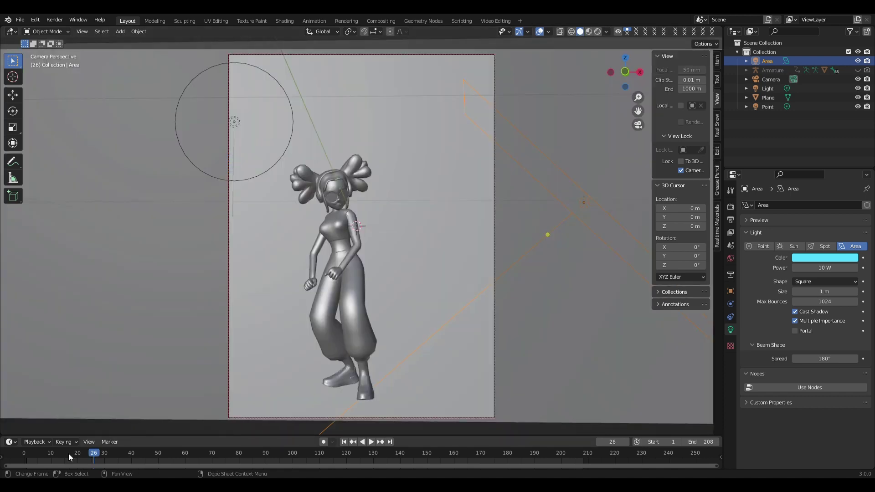
Insert a camera keyframe at frame 4.
drag(70, 457, 34, 456)
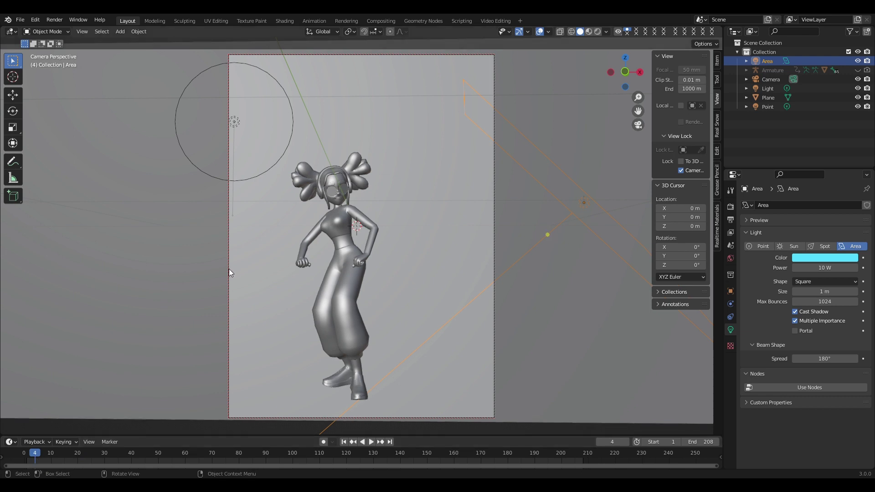
click(230, 273)
key(i)
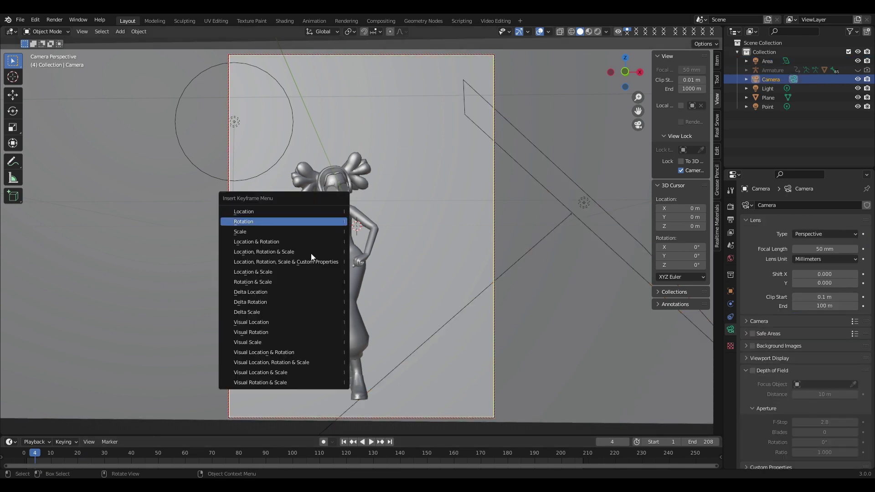
click(311, 262)
At frame 193, swing the locked camera to a new angle and preview it rendered.
key(space)
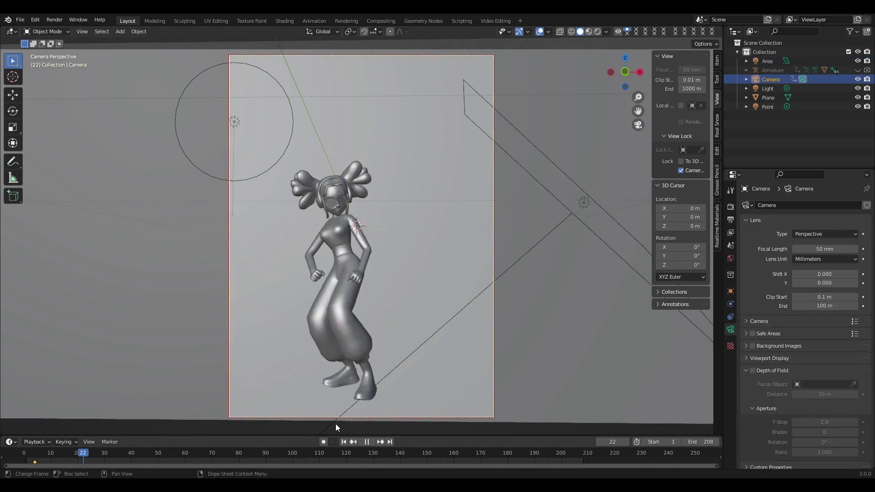
click(542, 455)
key(space)
middle_drag(462, 335, 453, 333)
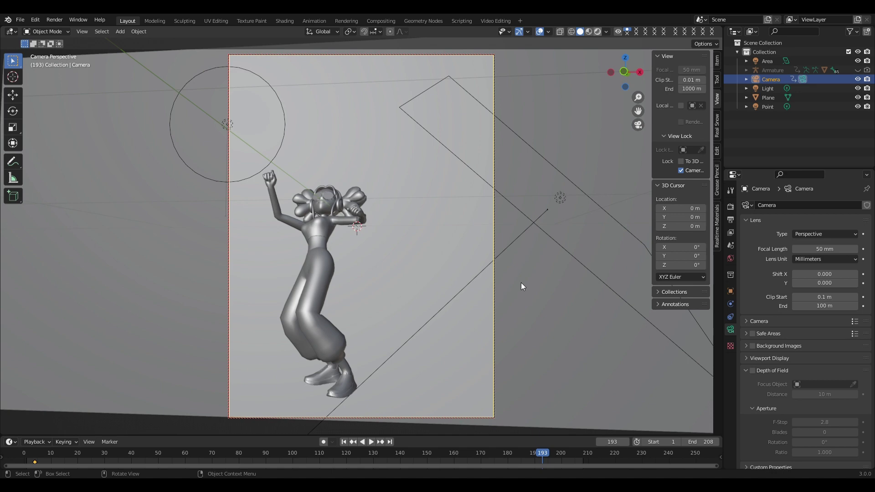
click(490, 255)
key(z)
key(8)
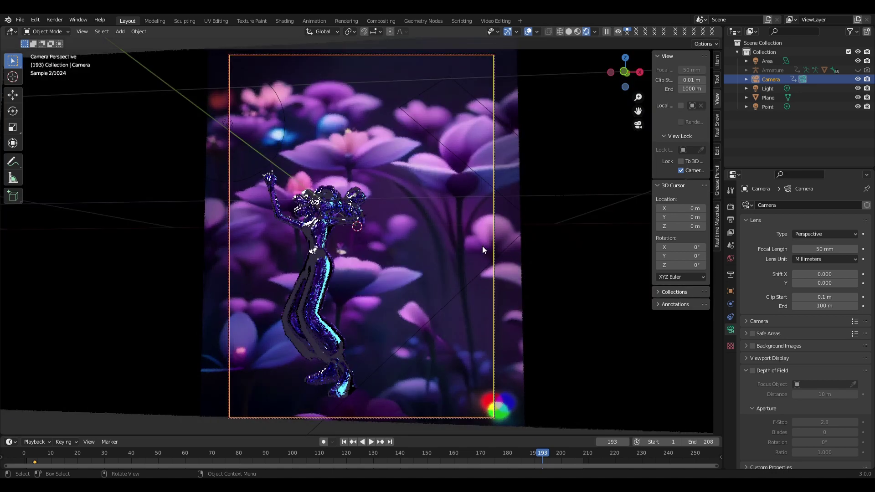
click(571, 31)
Keyframe the camera's new angle at frame 193 and play back to check the move.
key(i)
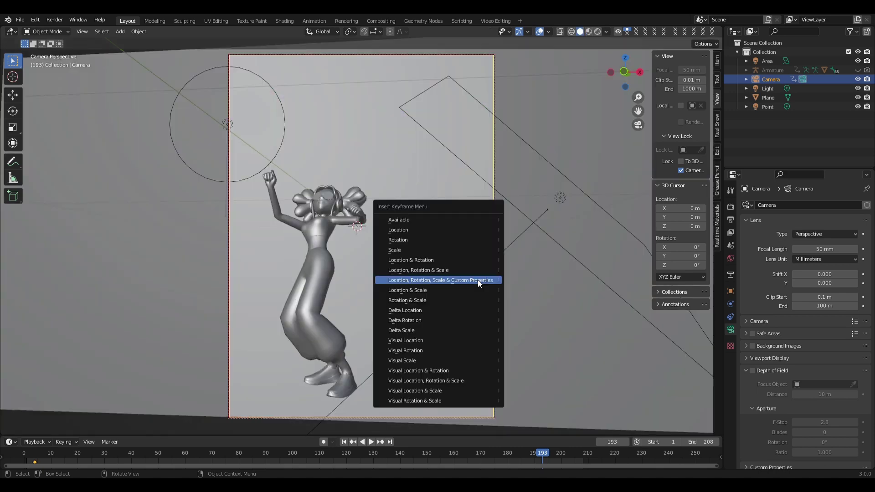
click(485, 283)
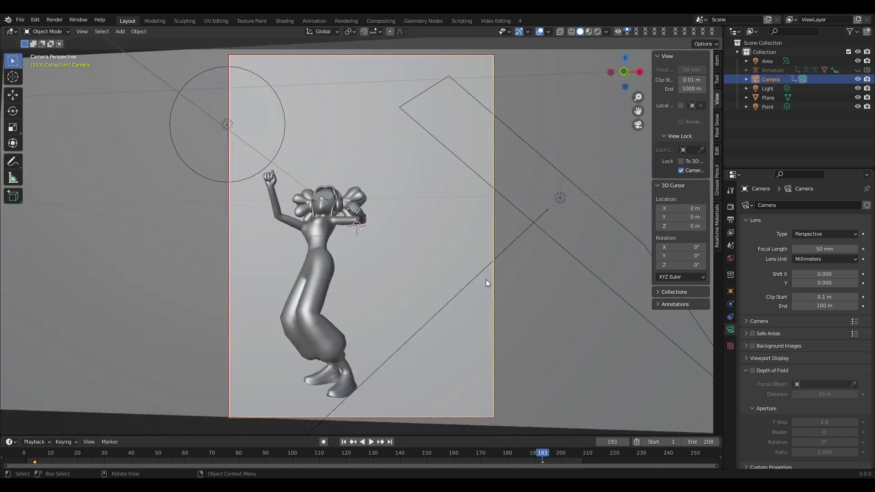
drag(537, 462, 28, 456)
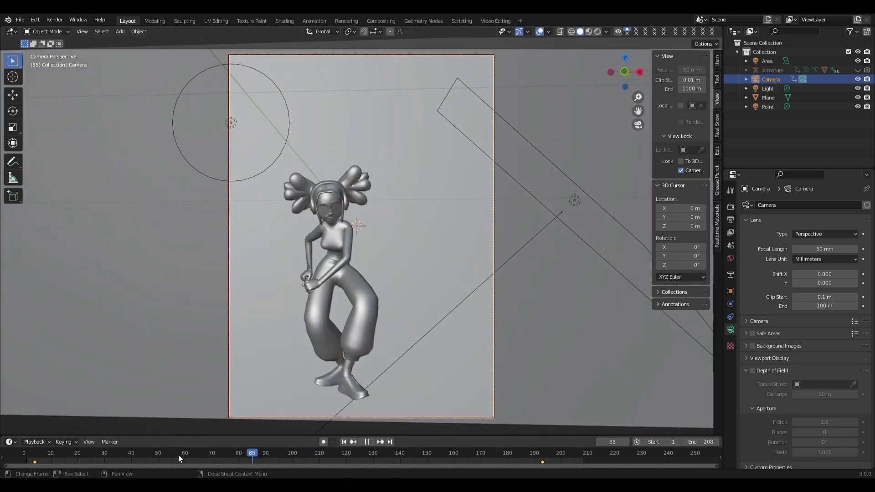
key(space)
key(Escape)
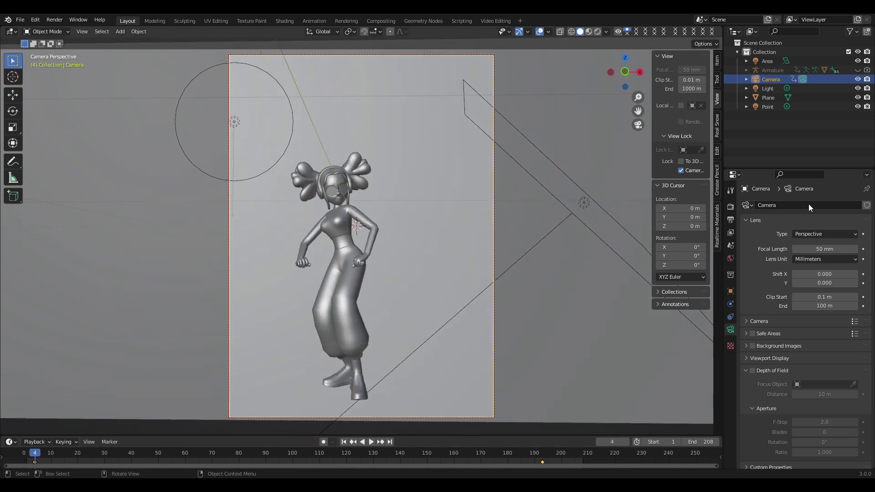
Switch the output file format from PNG to FFmpeg Video, then return to the Cycles render settings.
click(731, 220)
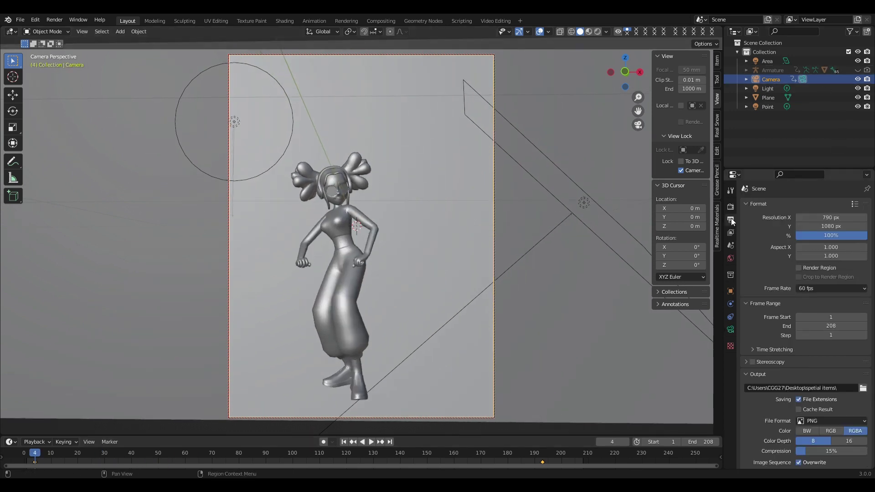
click(858, 417)
click(856, 371)
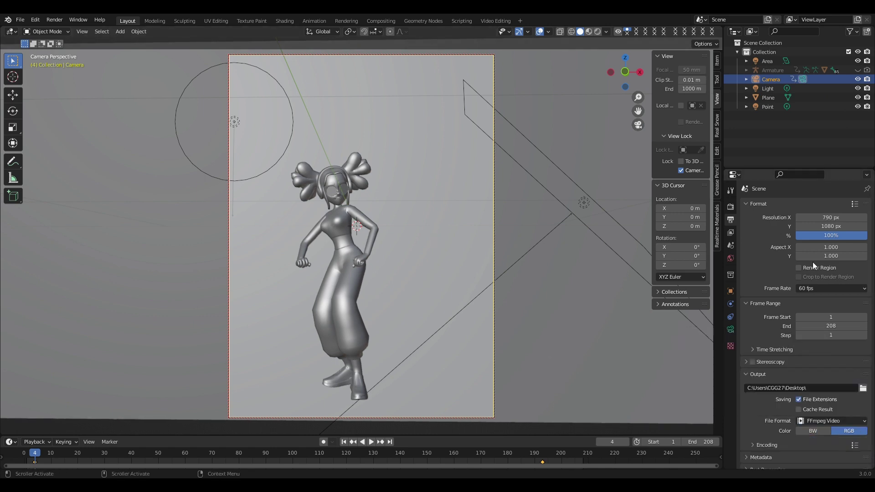
click(730, 207)
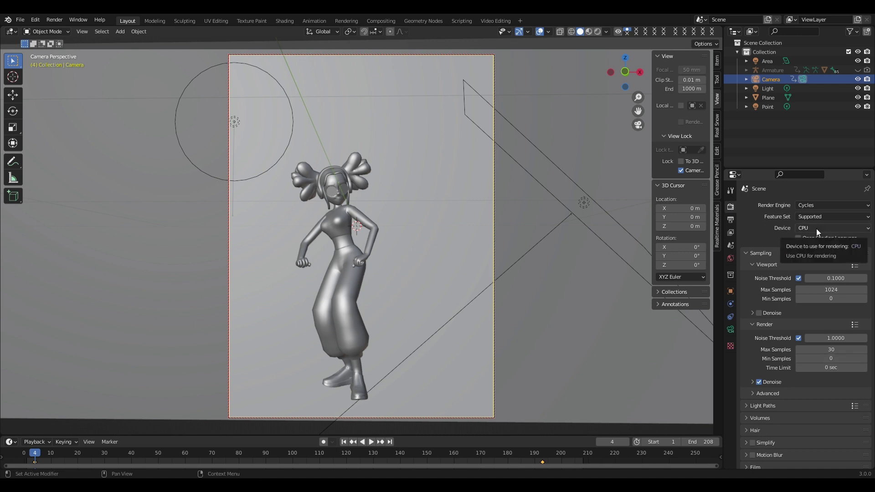